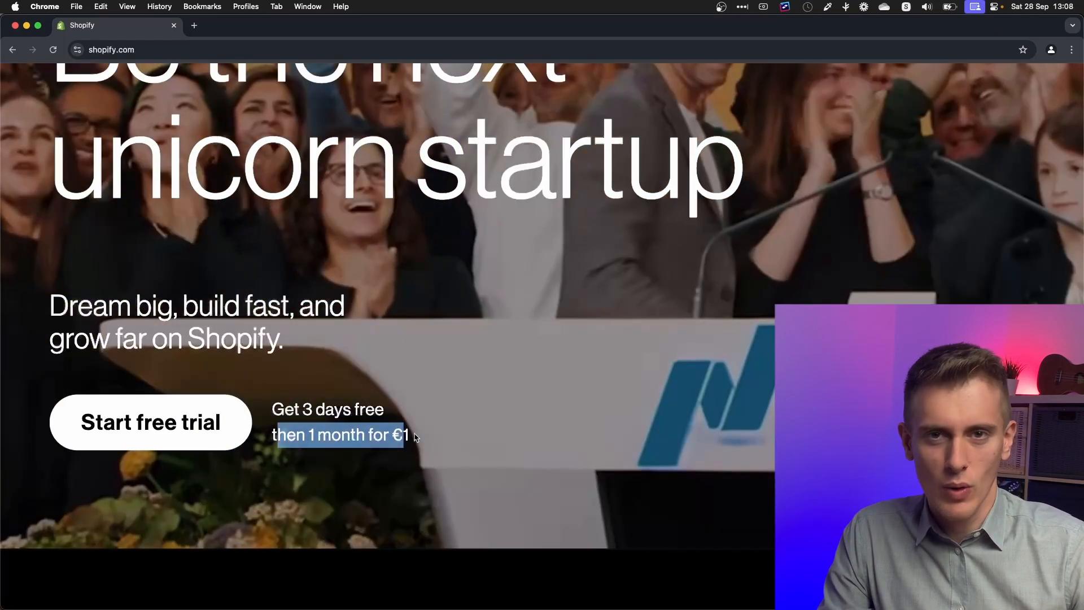
Step: Deselect the highlighted pricing text on the Shopify homepage
left_click(417, 437)
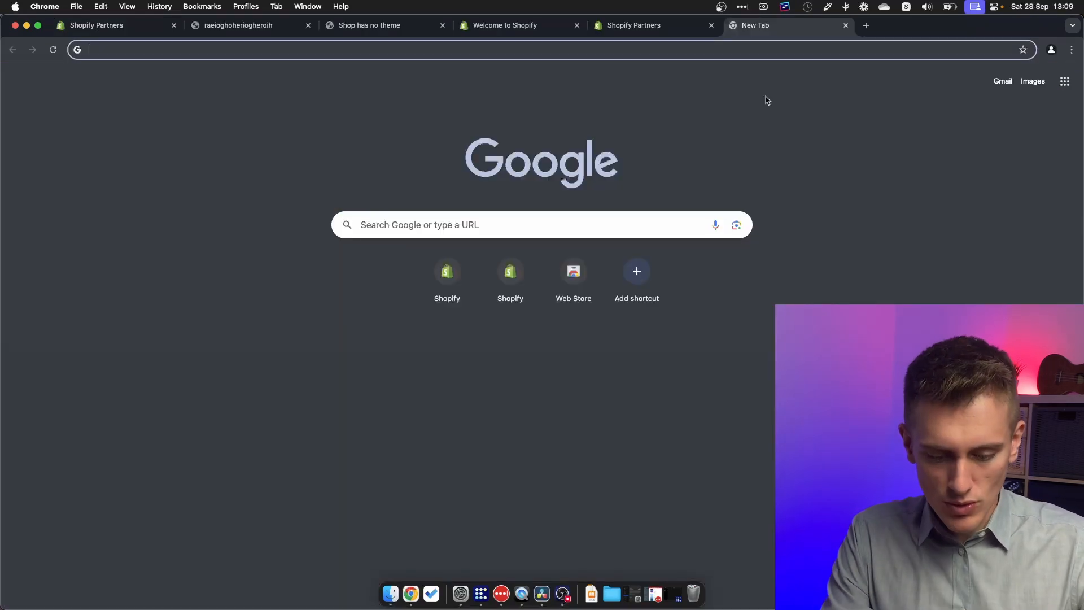
Step: Go to the Shopify Partners site by entering its address in a new tab
type("partner.ds")
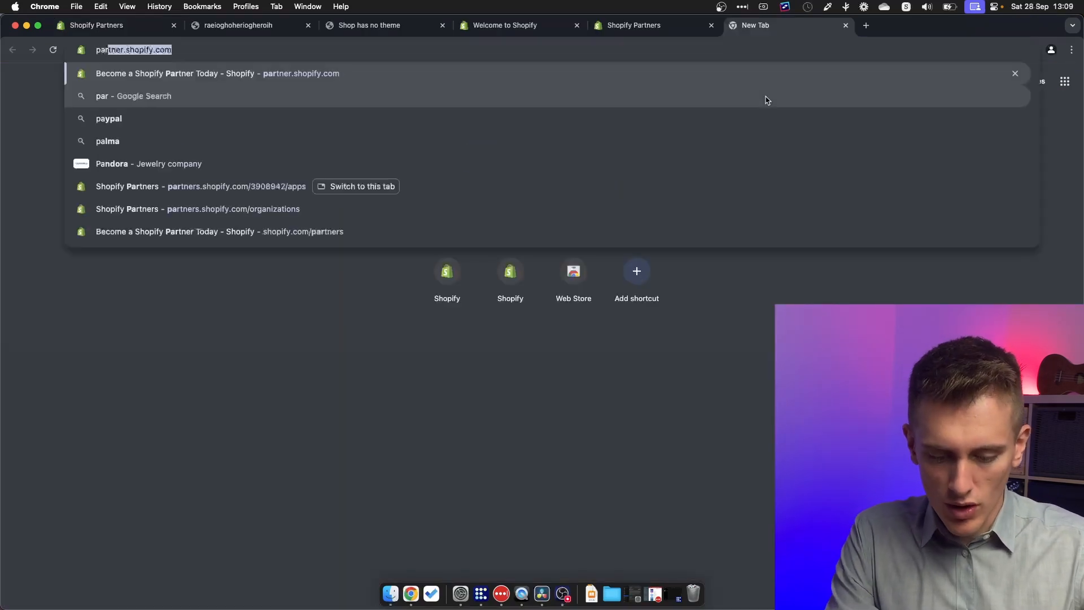
key("BackSpace")
key("BackSpace")
type("sho")
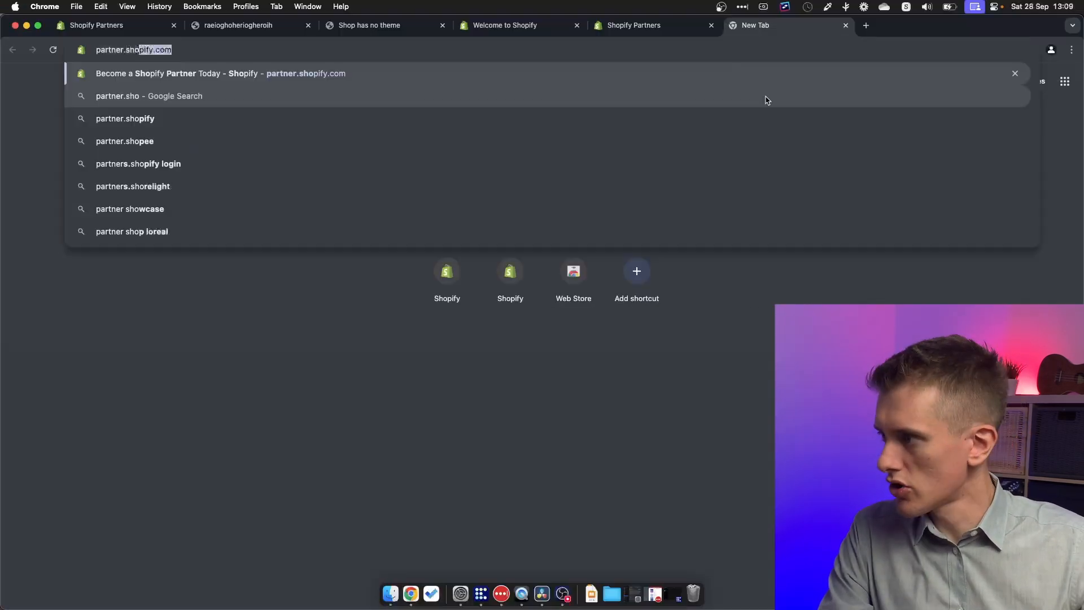
key("Return")
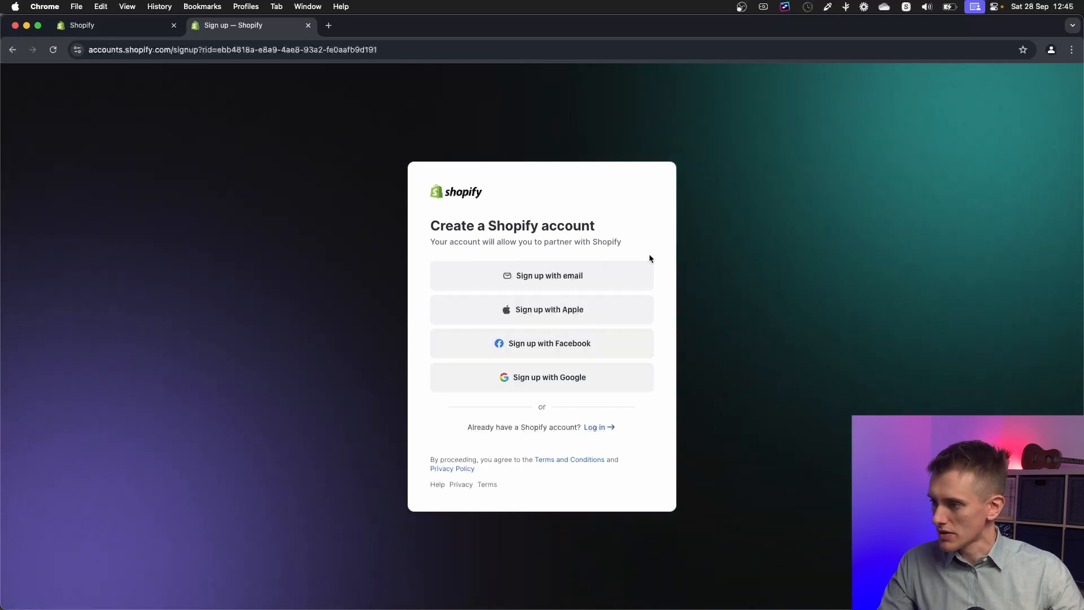
Step: Sign up with email, complete the name and password fields, and submit the account form
left_click(620, 276)
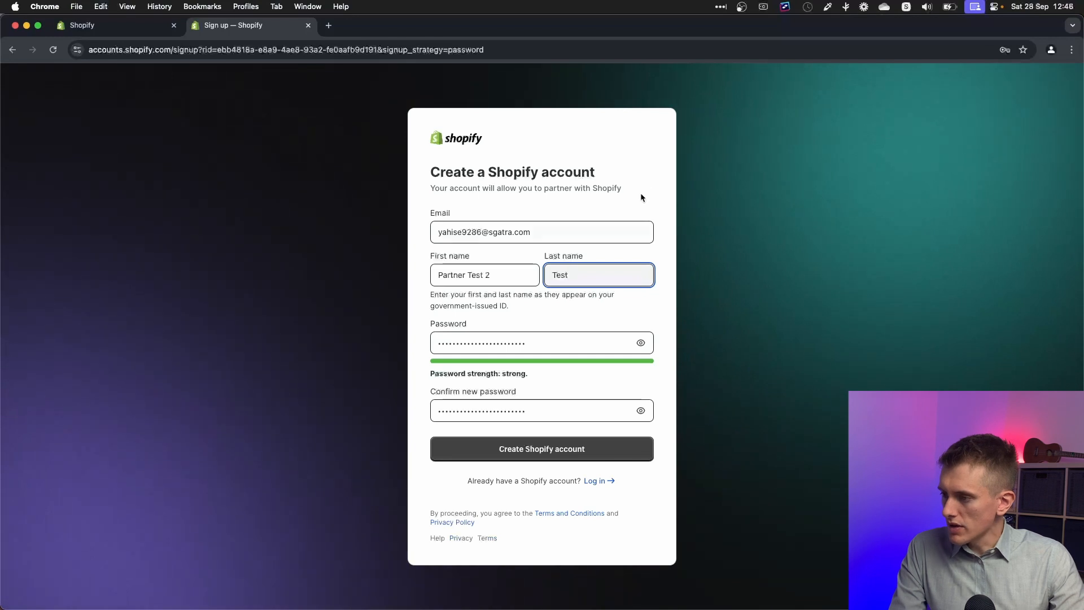
left_click(645, 178)
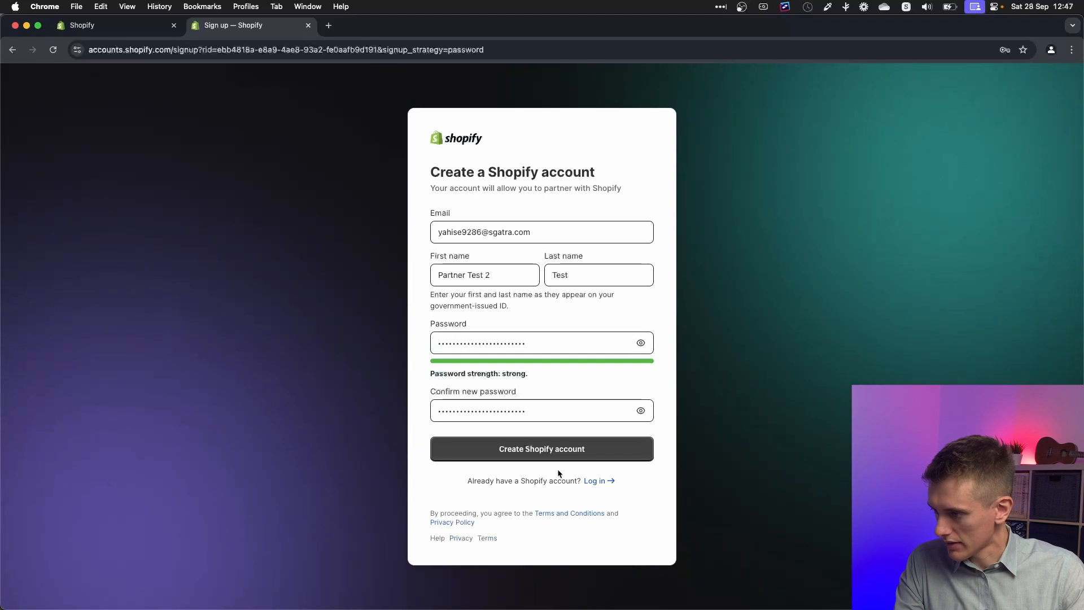
left_click(614, 451)
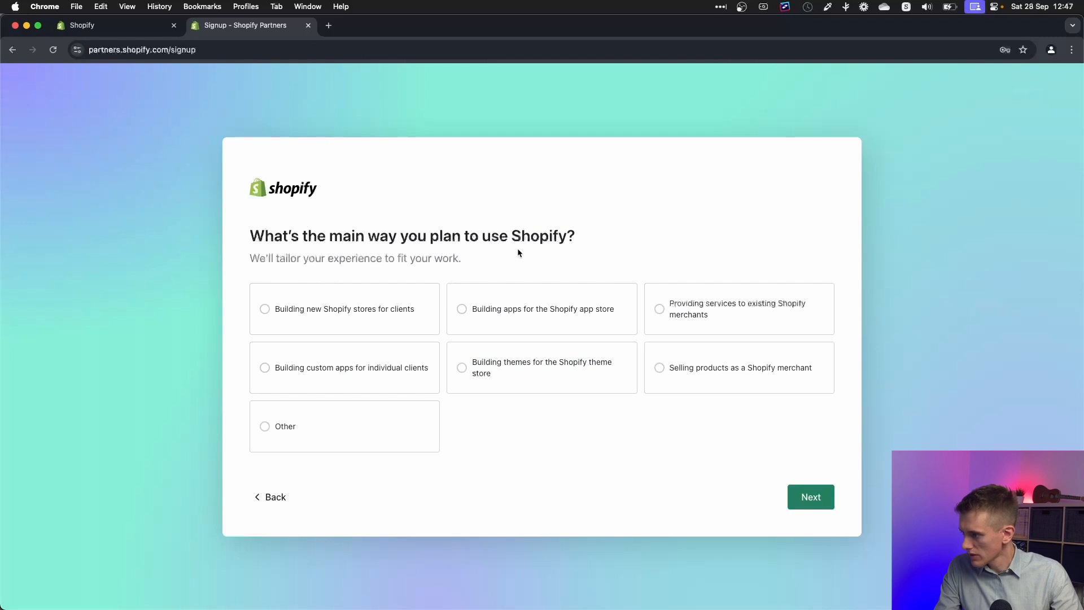
Step: Choose Other as the main use, then submit business 'TestTest3334' with its city
left_click(285, 435)
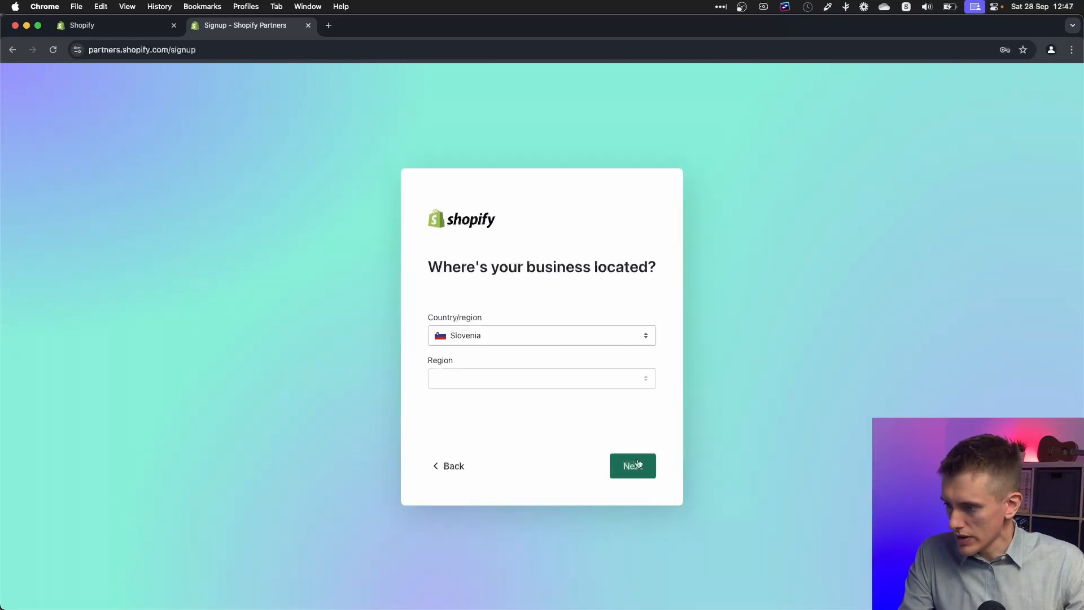
left_click(633, 465)
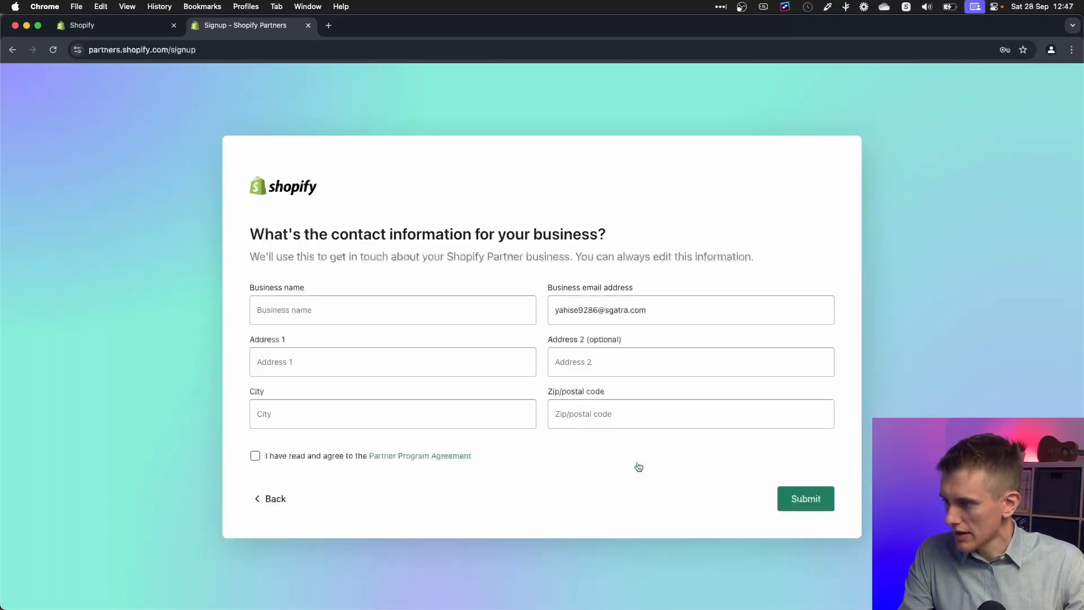
left_click(361, 297)
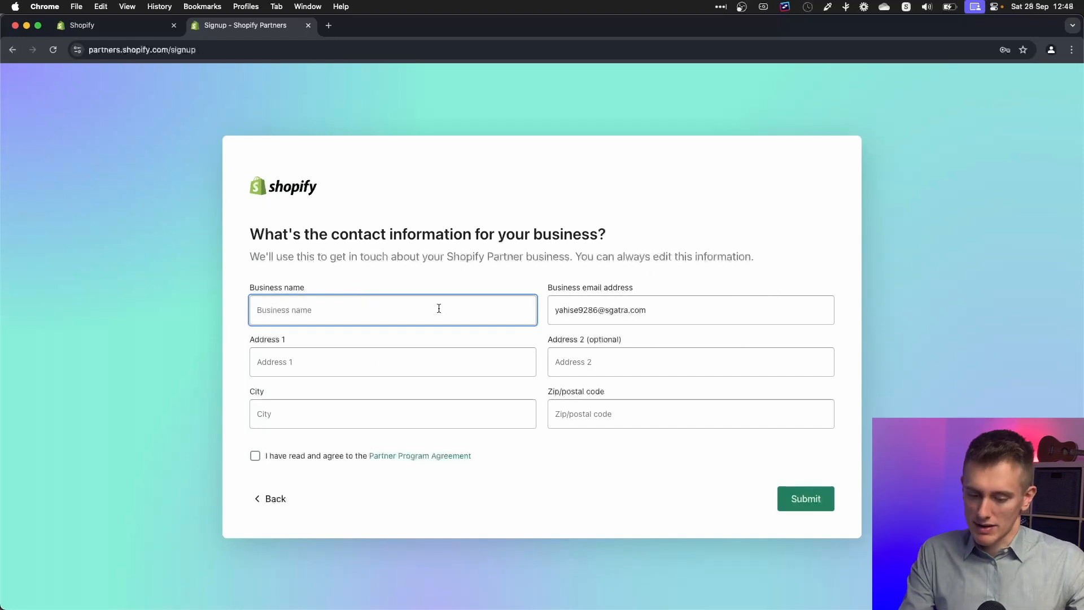
type("TestTest3334")
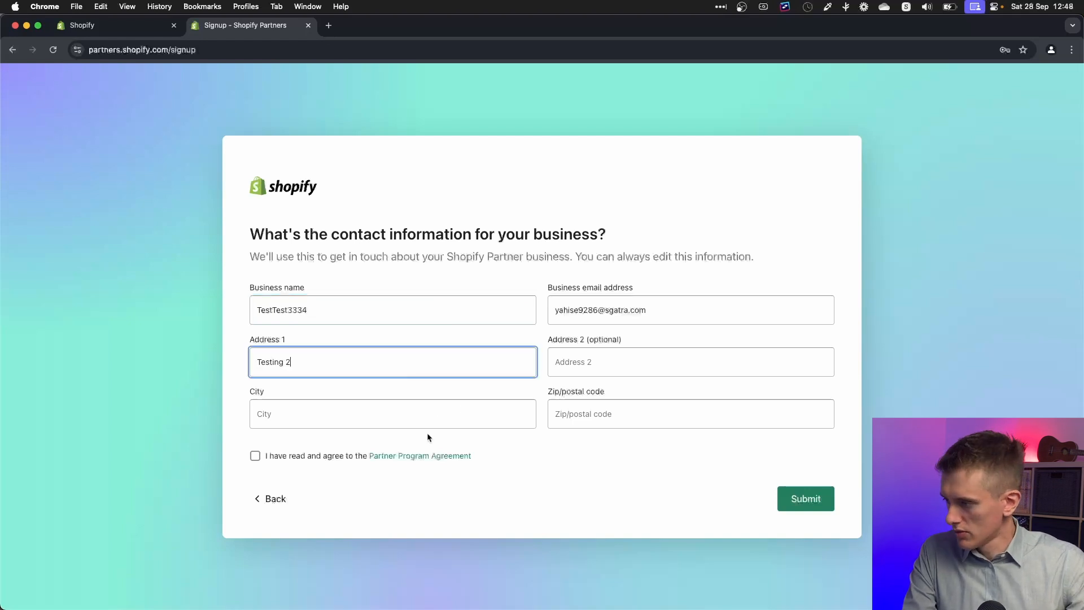
left_click(426, 419)
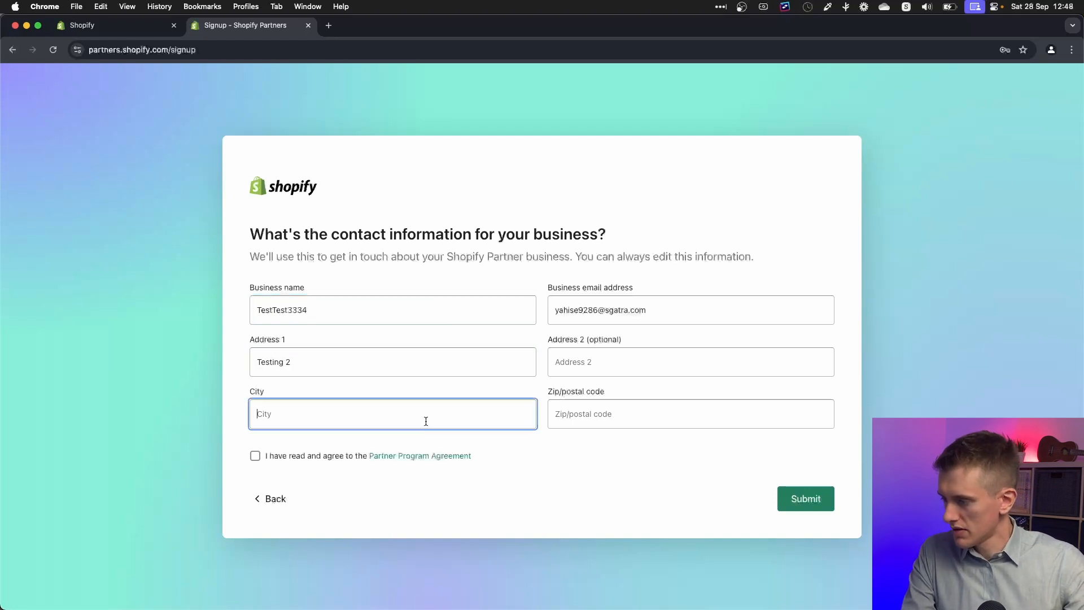
type("Ljubljana")
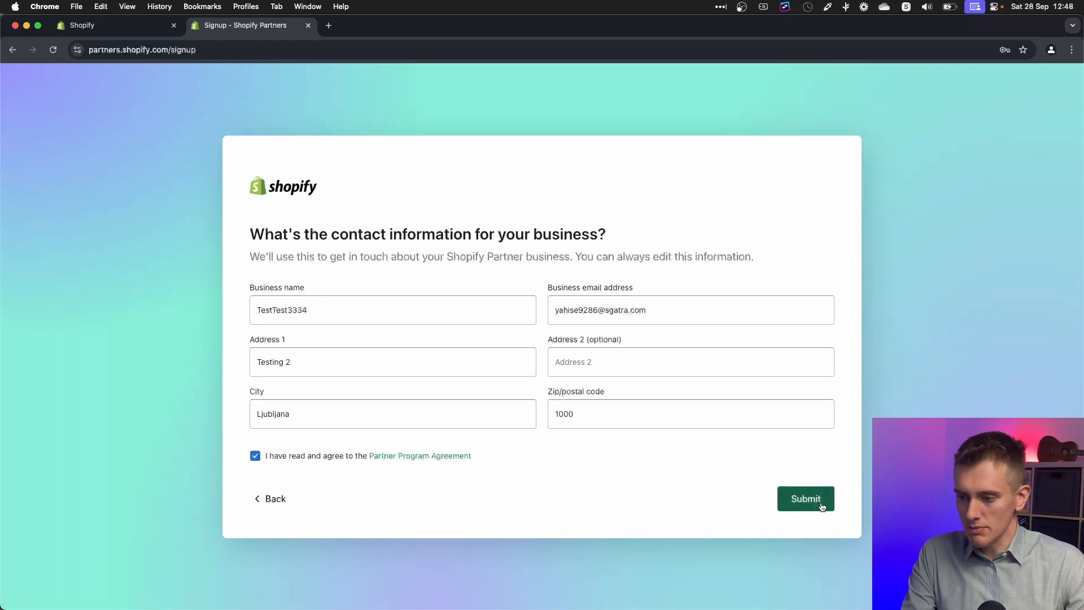
left_click(822, 506)
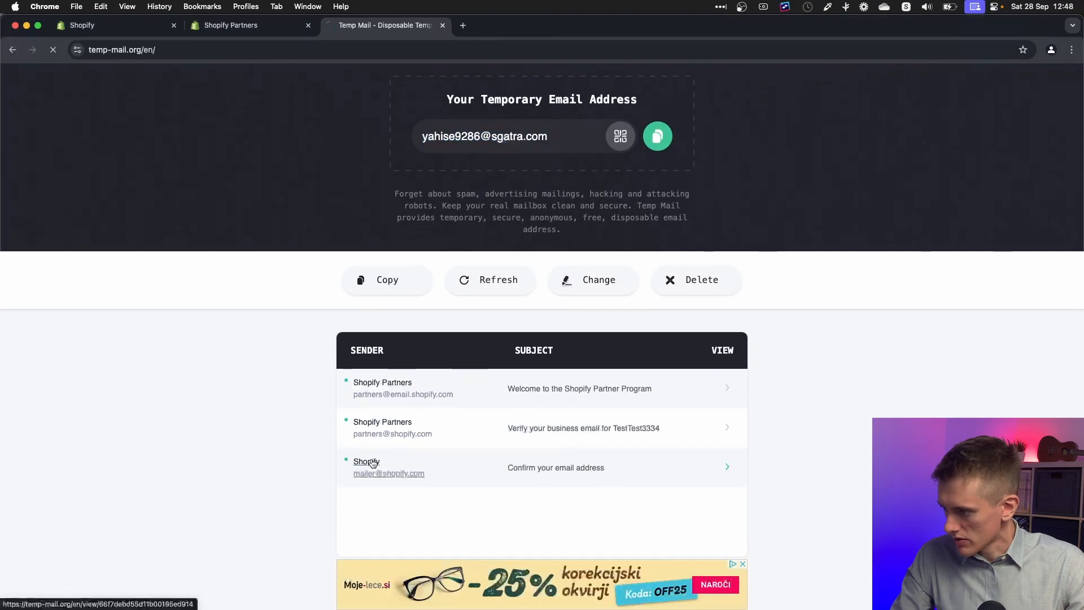
Step: Confirm the account's email from the Shopify message and return to the Partners dashboard
left_click(560, 463)
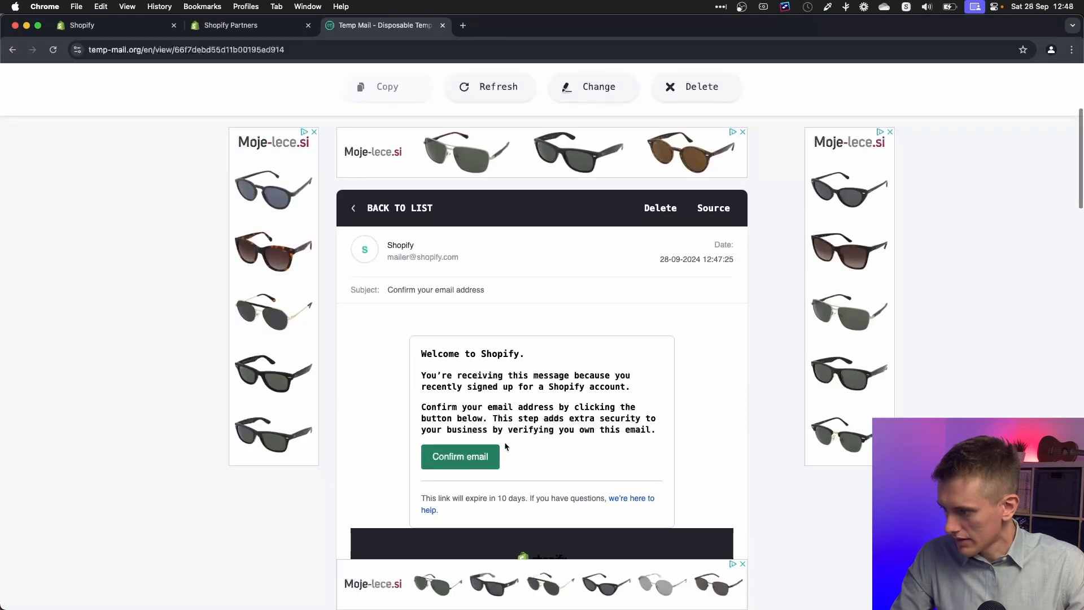
left_click(477, 462)
left_click(231, 28)
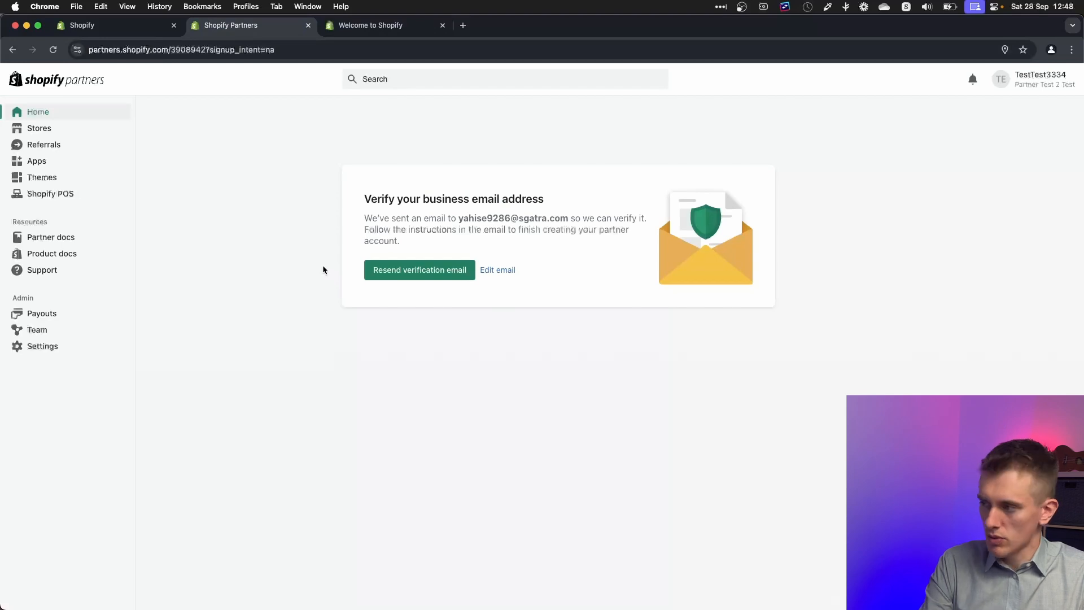
Step: Reload the dashboard to show the verified email and begin creating a development store
key("super+r")
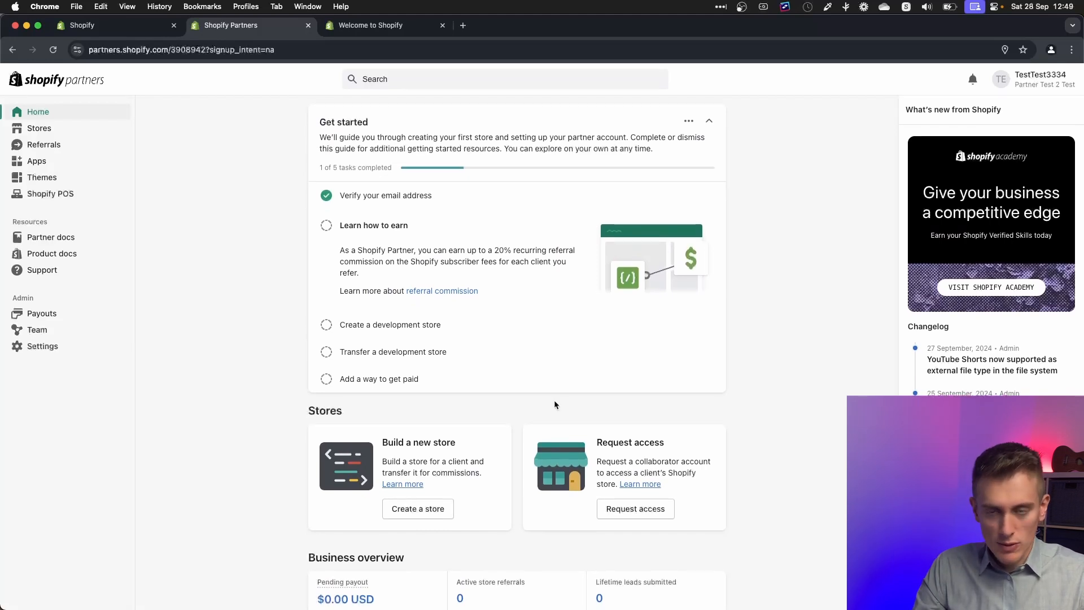
left_click(440, 509)
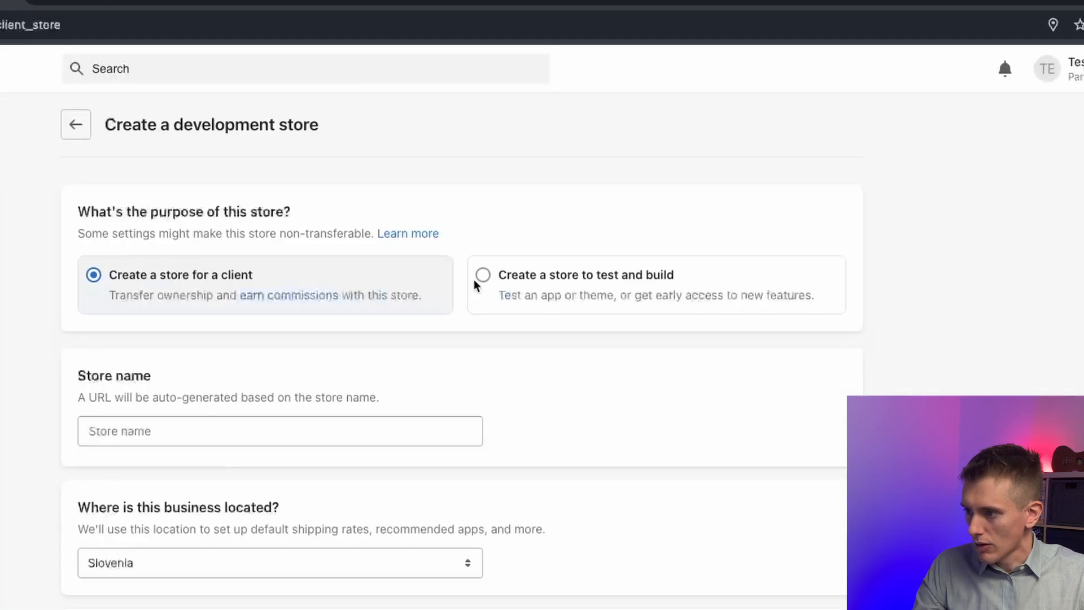
Step: Make a test-and-build store named 'raeioghoheriogheroih' on Current release, starting with test data
left_click(481, 277)
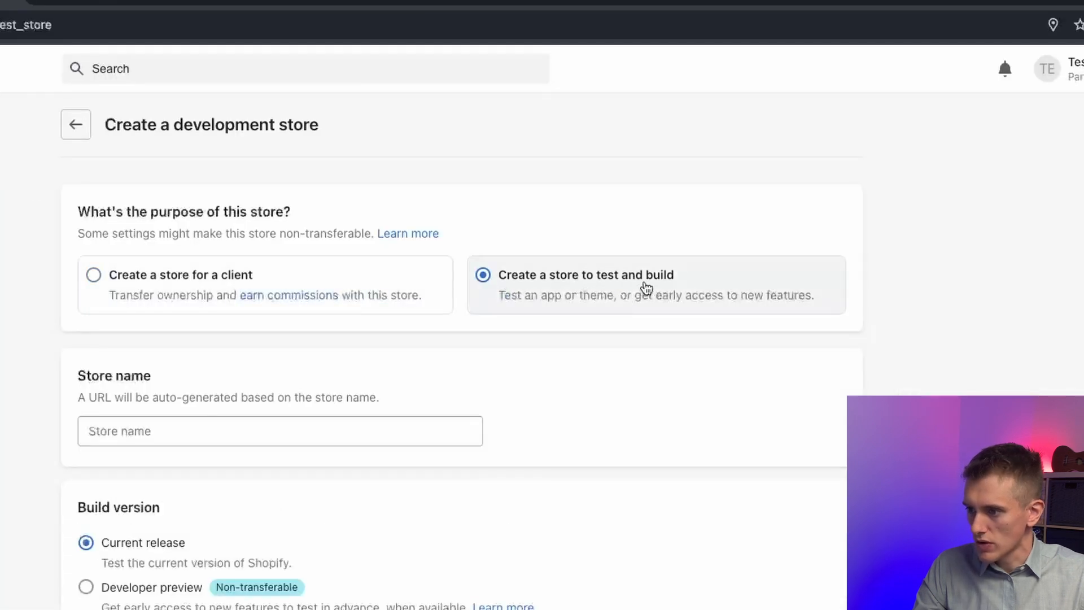
left_click(249, 425)
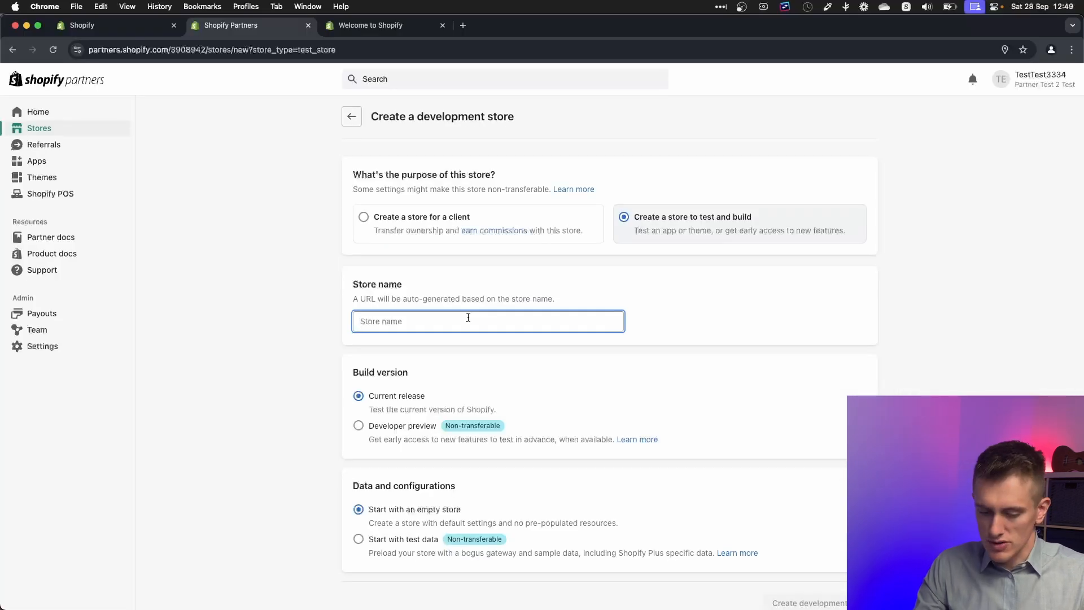
type("raeioghoheriogheroih")
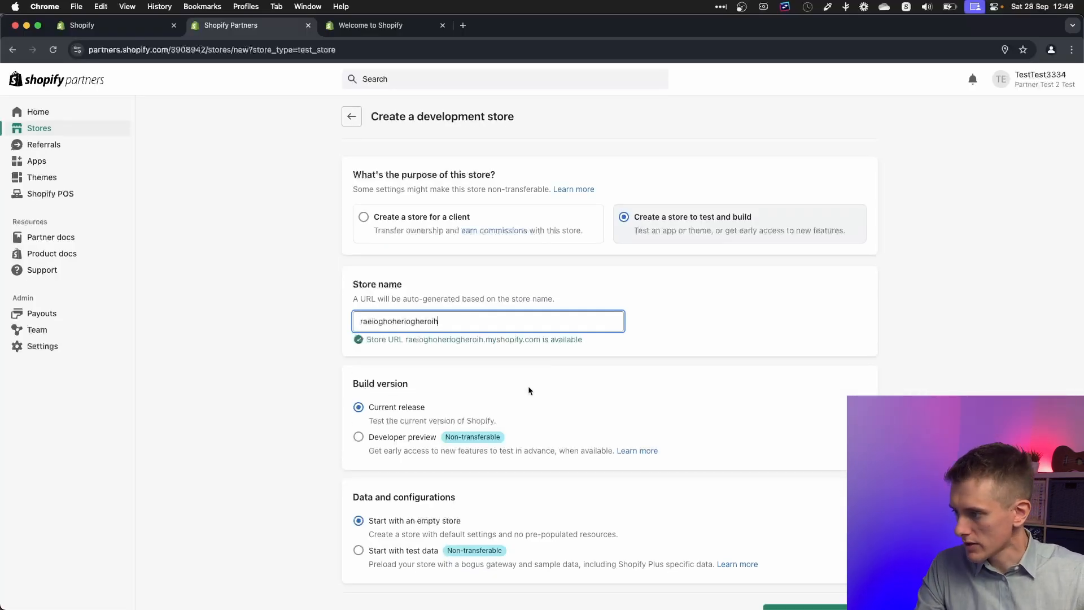
scroll(380, 380, "down", 1)
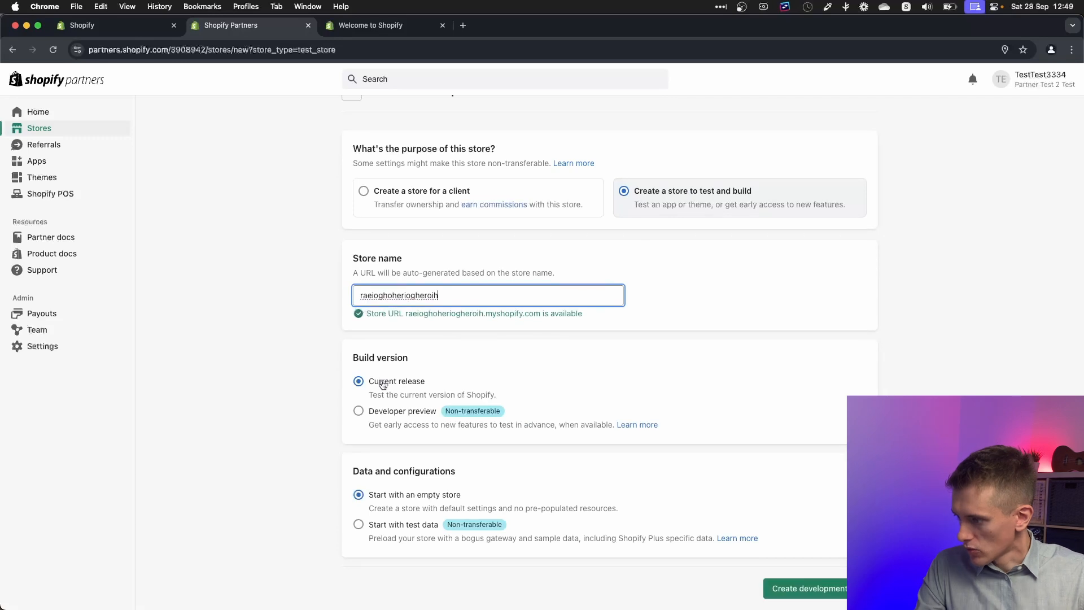
left_click(382, 384)
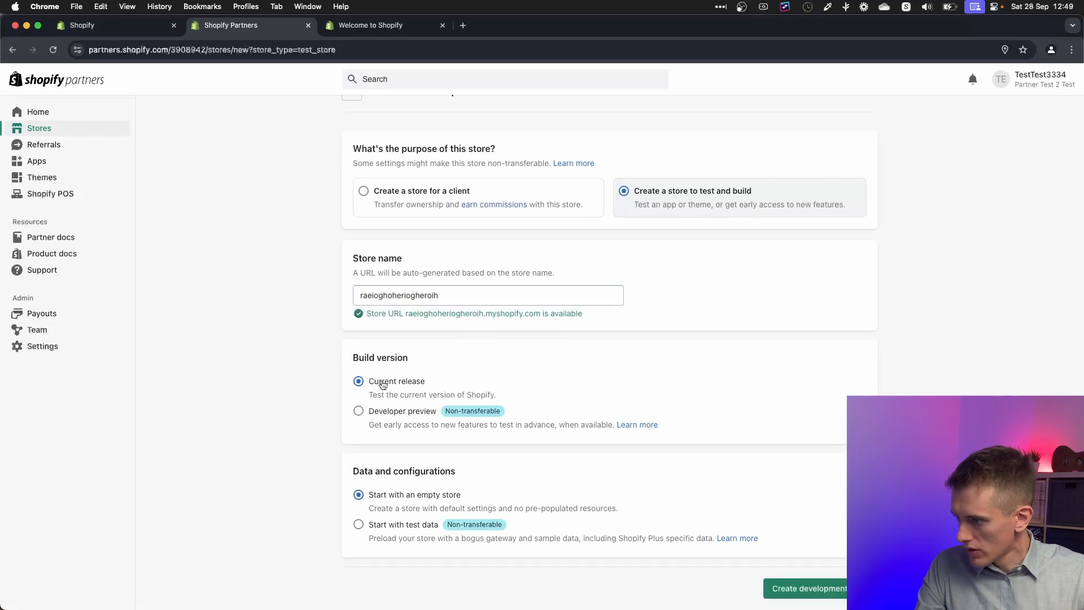
left_click(432, 527)
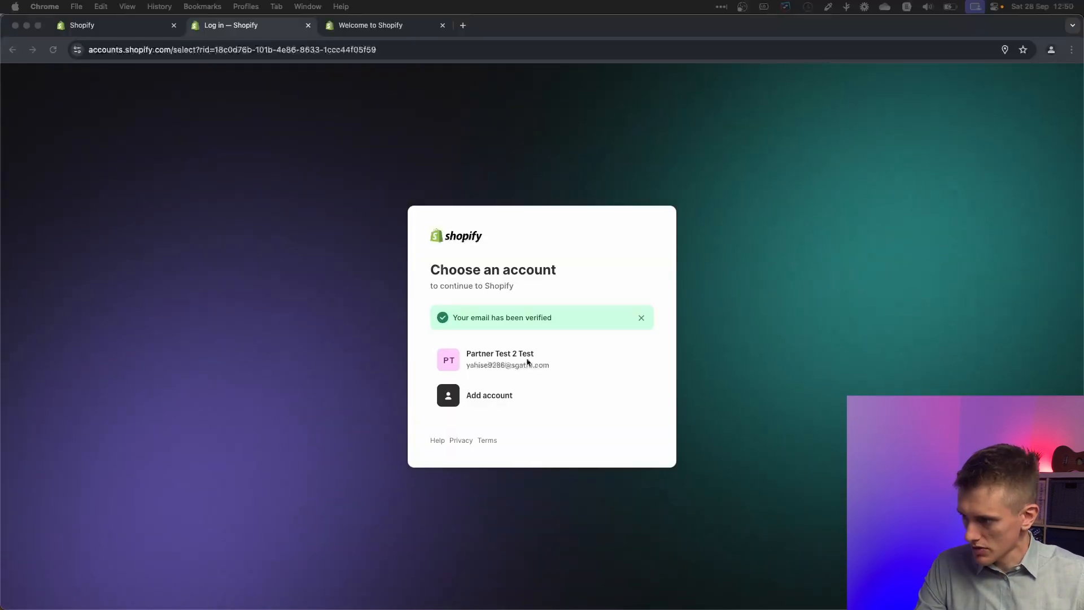
Step: Create the development store and preview its storefront from the Themes page
left_click(577, 358)
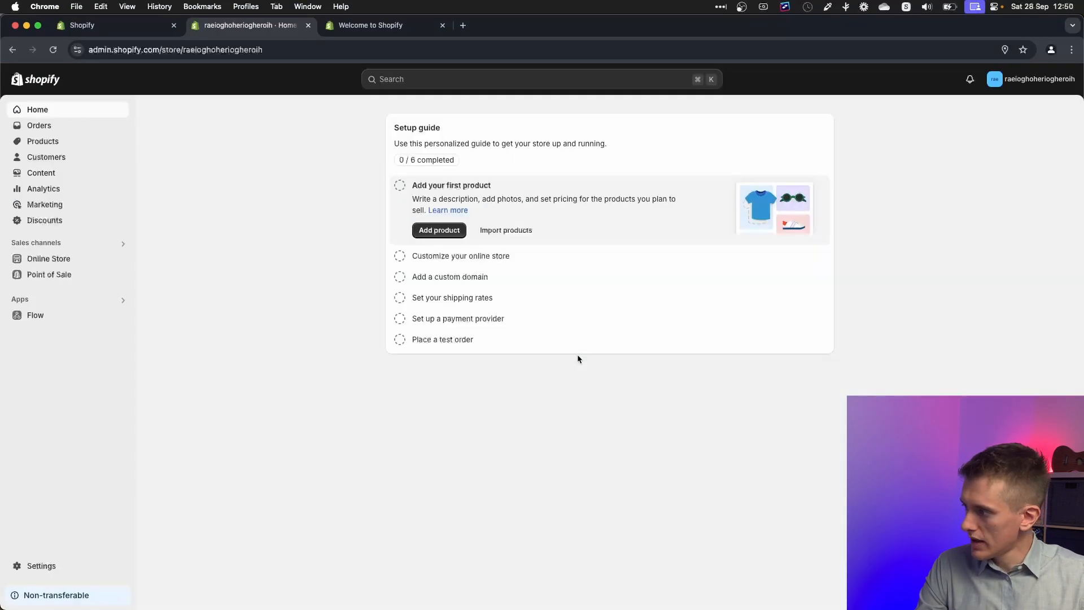
left_click(68, 258)
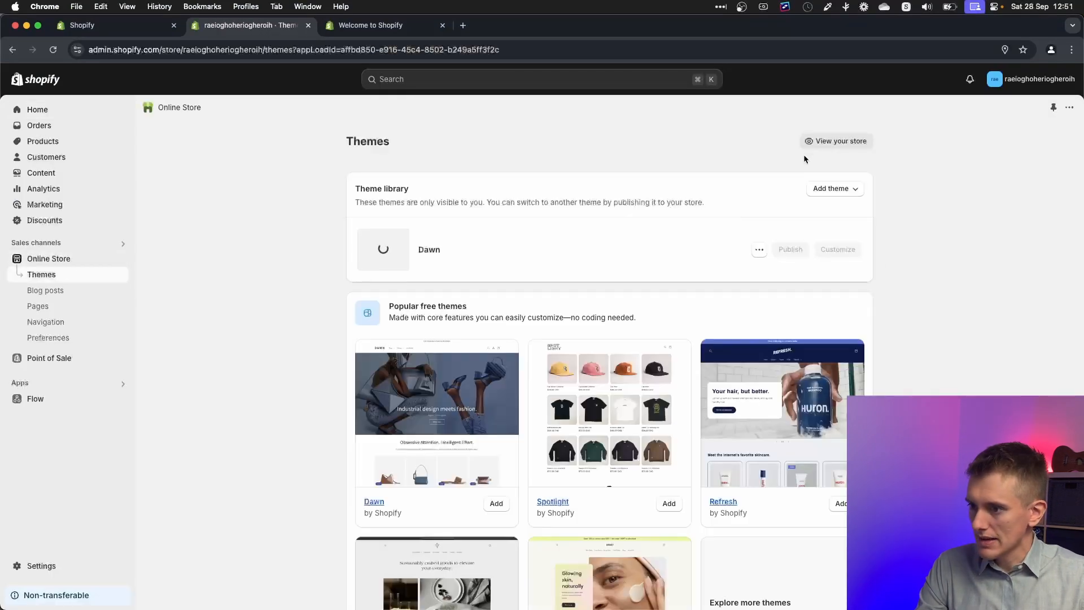
left_click(835, 142)
Step: Select the storefront's address in the URL bar, then return to the admin tab
double_click(148, 54)
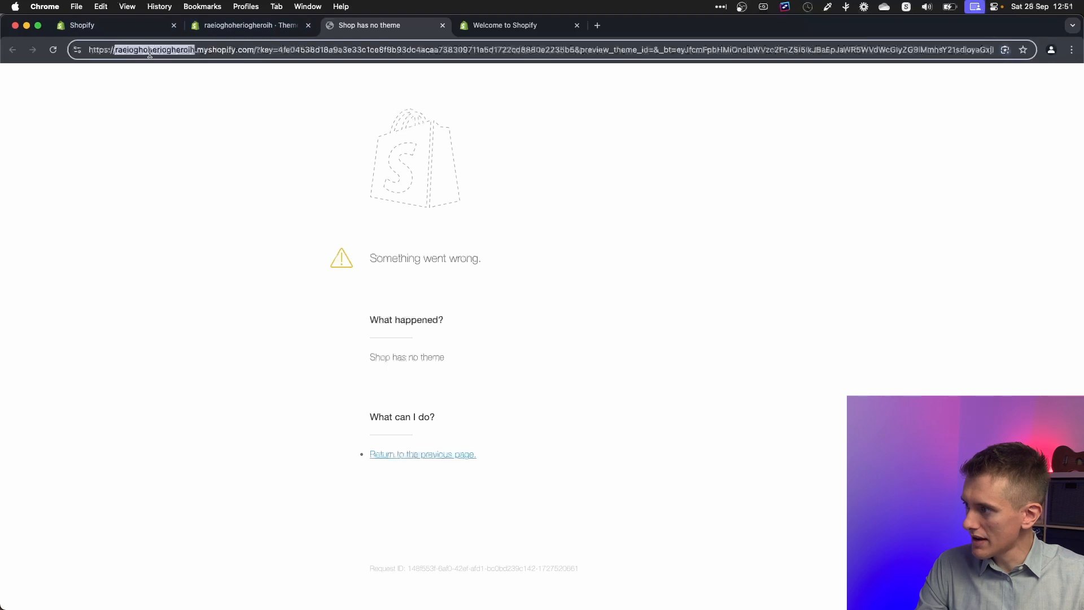
left_click_drag(148, 54, 229, 55)
left_click(394, 271)
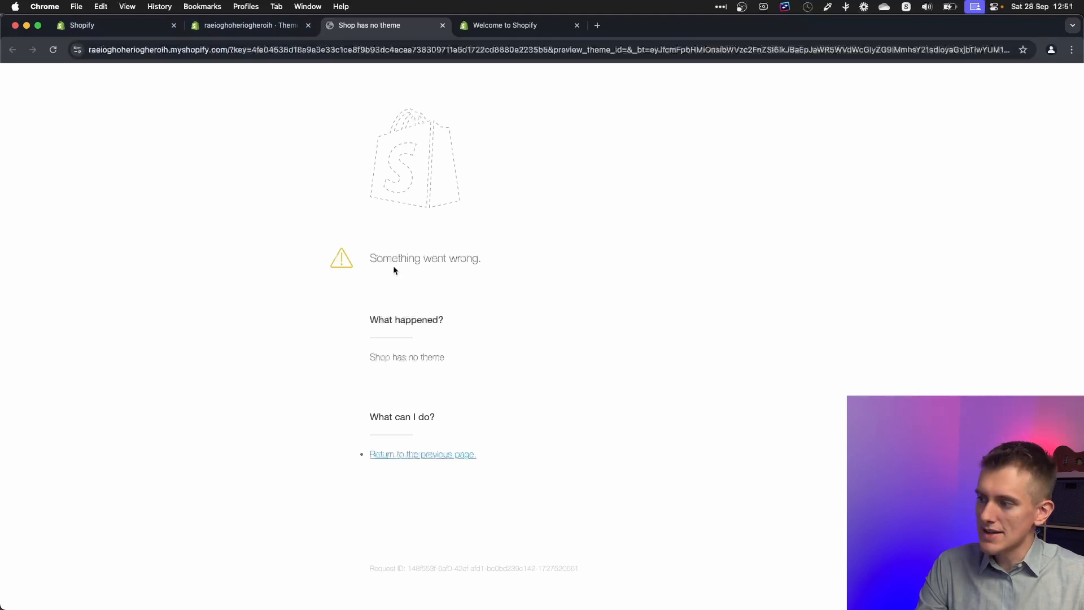
double_click(383, 261)
key("ctrl+shift+Tab")
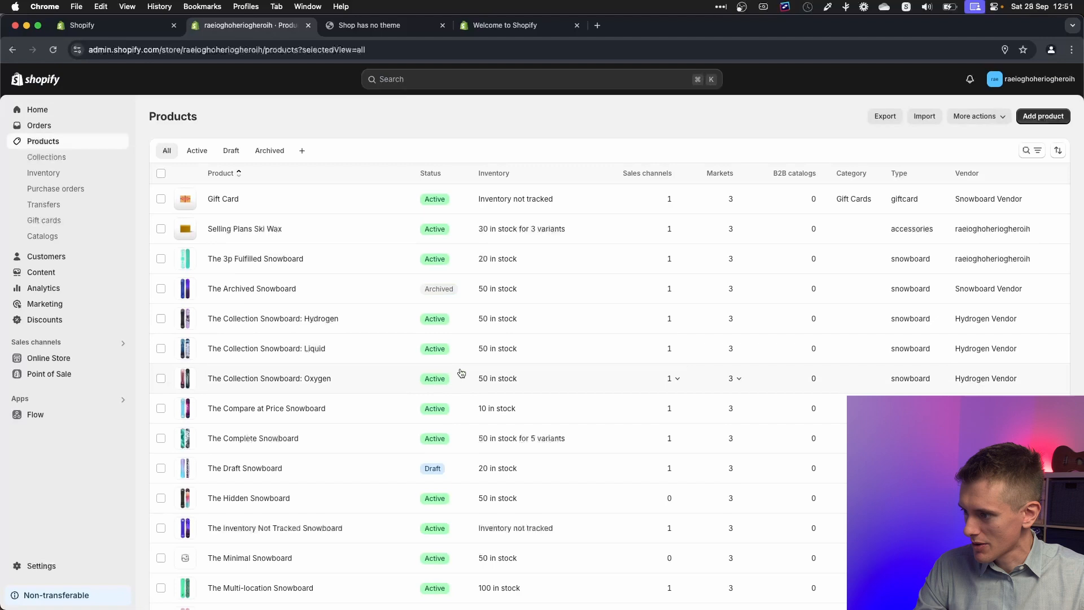
Step: Check the generated snowboard products, then view the test-data storefront from Themes in a new tab
scroll(460, 371, "down", 3)
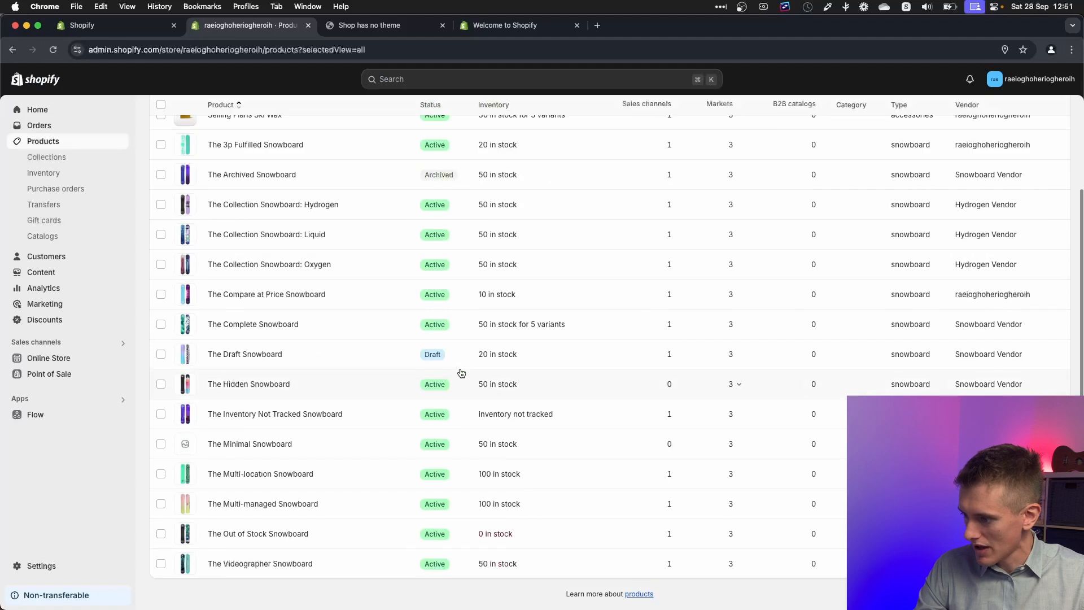
scroll(461, 373, "up", 3)
scroll(307, 382, "down", 3)
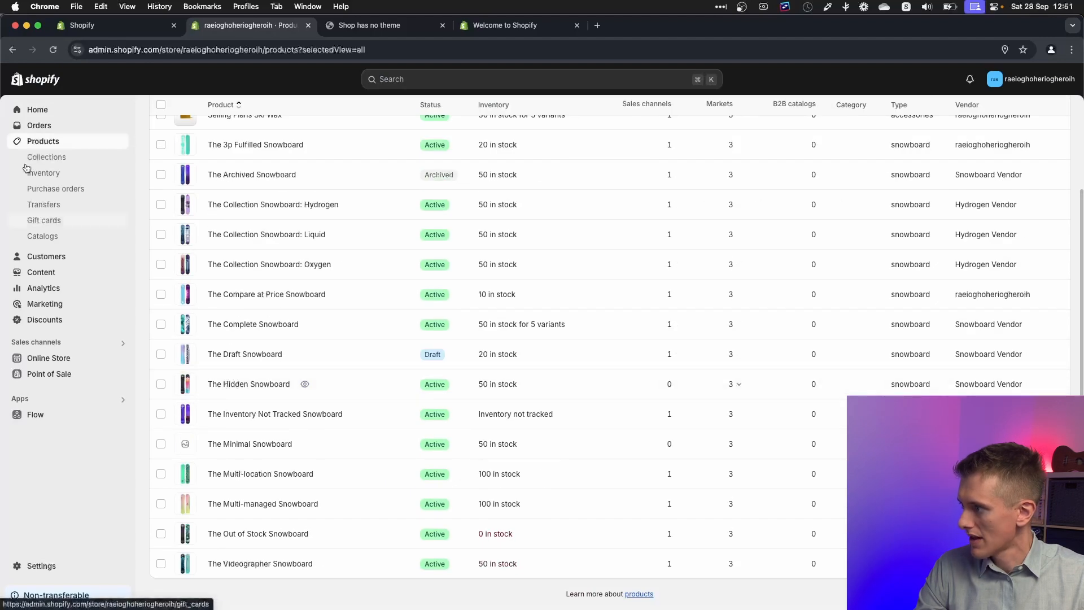
left_click(48, 358)
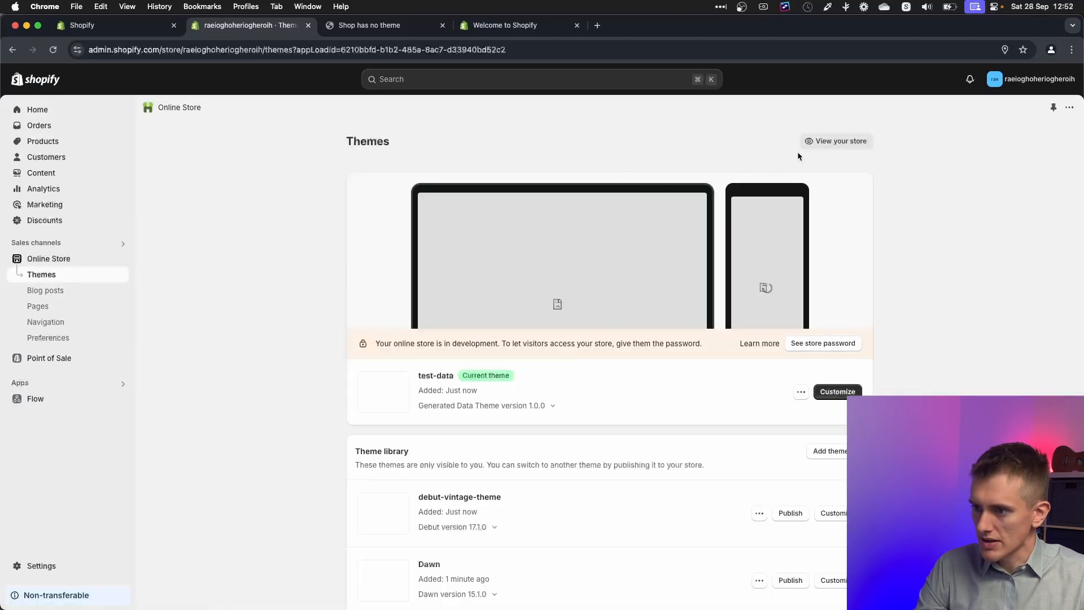
left_click(834, 142)
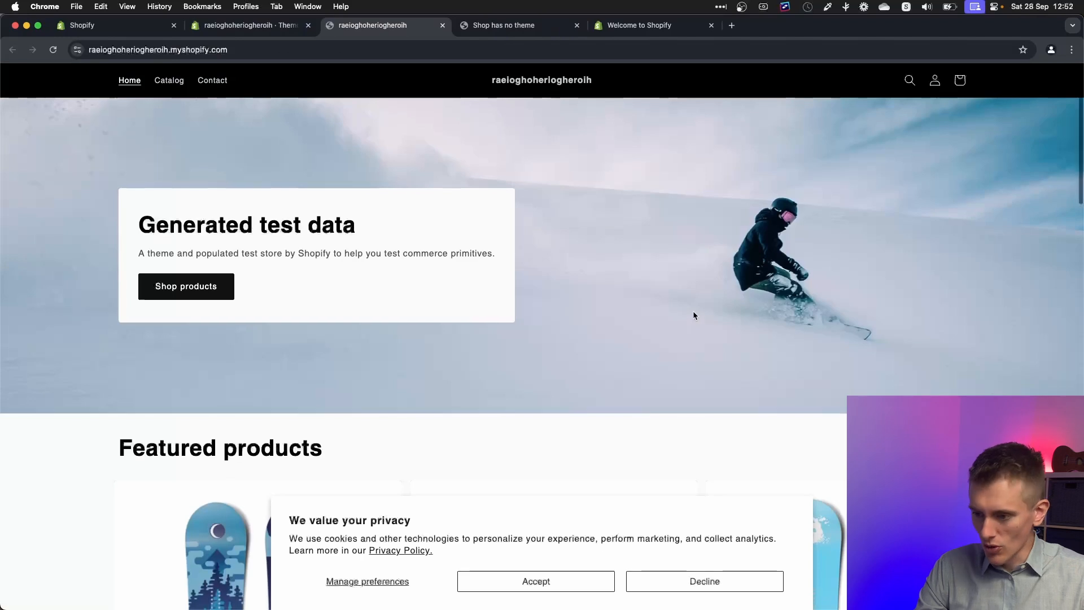
scroll(694, 314, "down", 5)
scroll(927, 305, "up", 5)
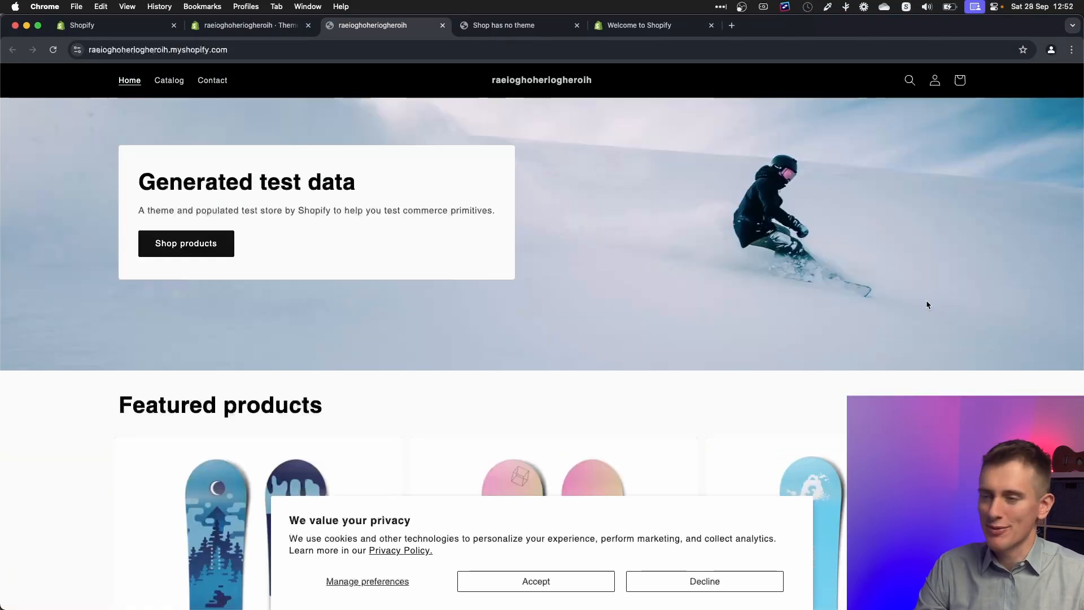
scroll(926, 303, "down", 10)
scroll(767, 378, "up", 10)
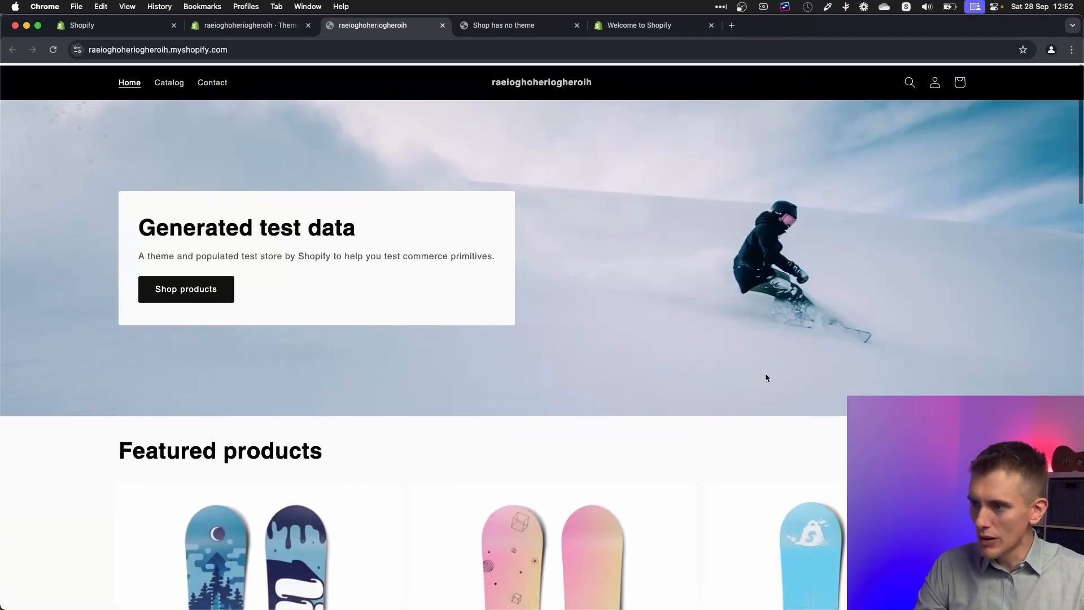